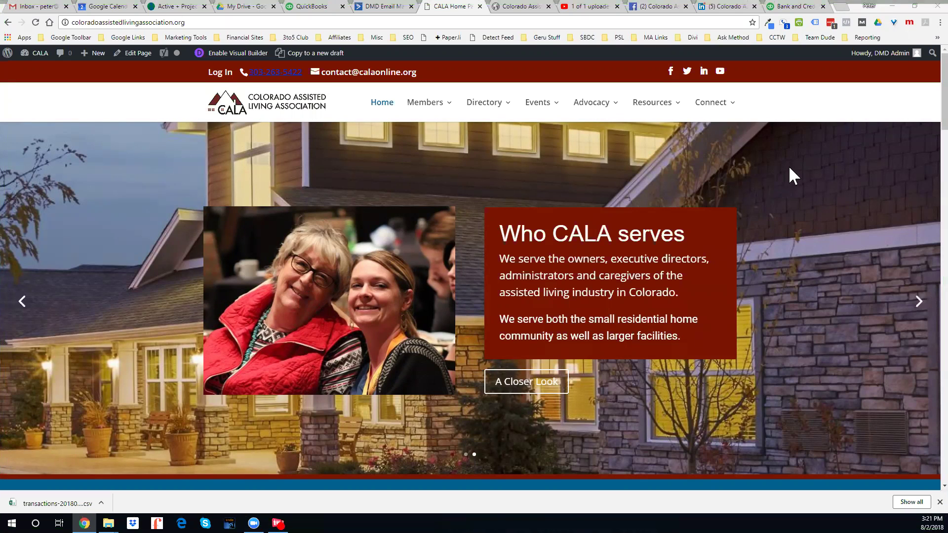
Step: Reveal the Resources > Careers submenu listing Jobs, Post a Job and Job Dashboard
{"action": "mouse_move", "coordinate": [653, 113]}
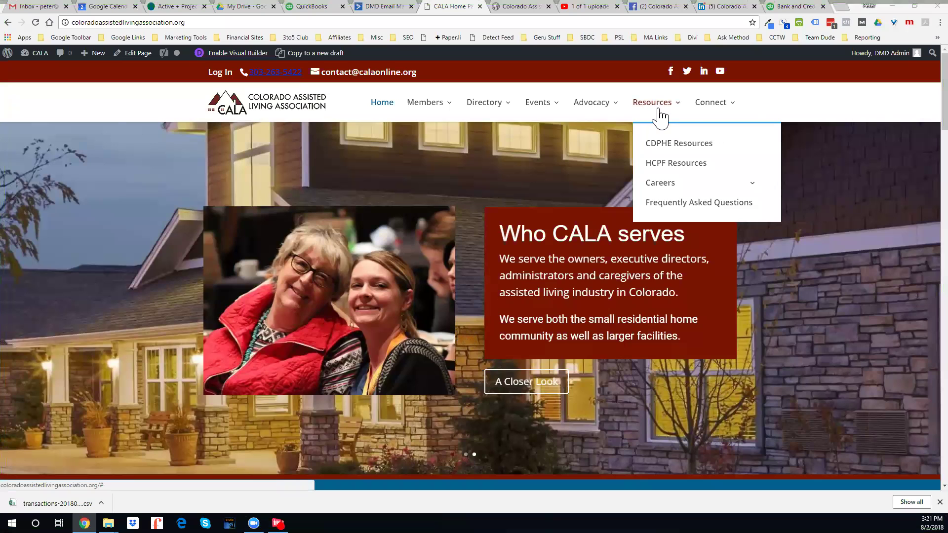
{"action": "mouse_move", "coordinate": [653, 186]}
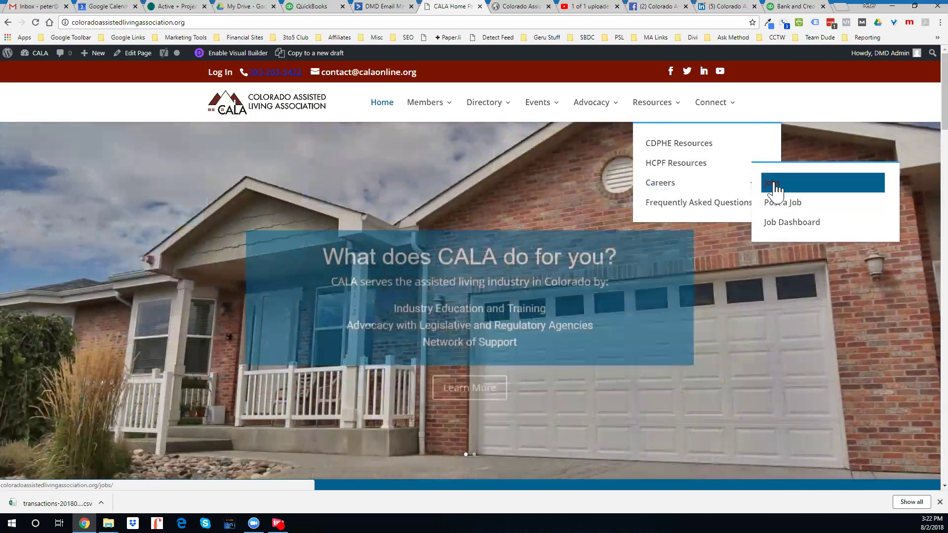
{"action": "left_click", "coordinate": [772, 183]}
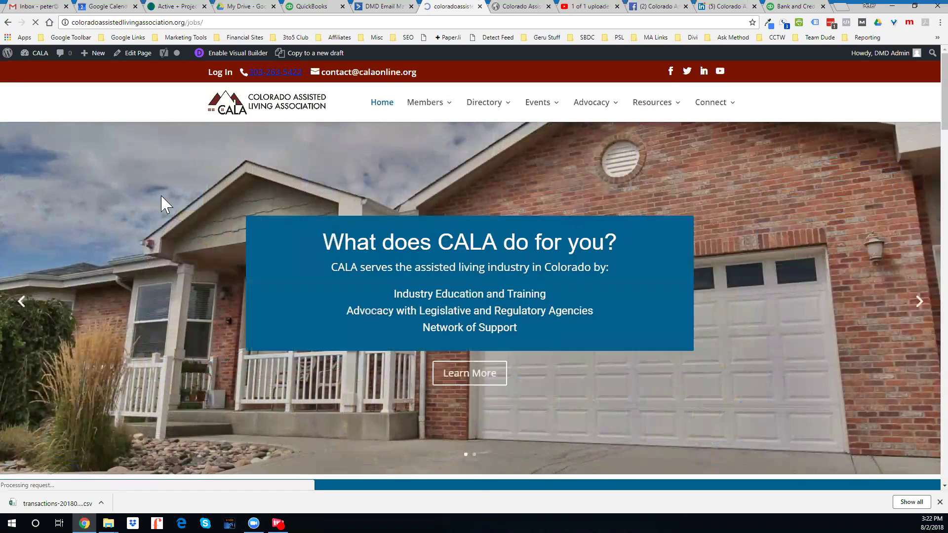
{"action": "scroll", "coordinate": [287, 203], "scroll_direction": "down", "scroll_amount": 2}
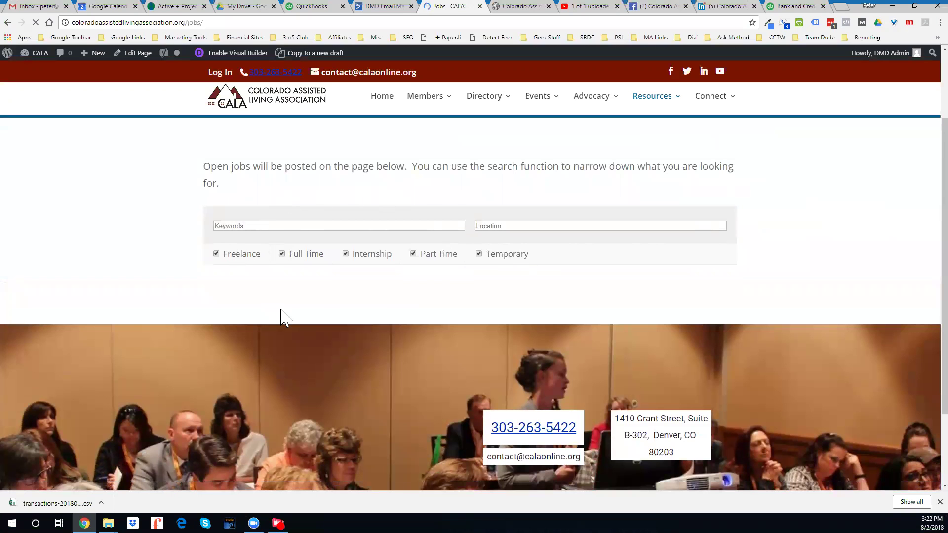
{"action": "scroll", "coordinate": [327, 278], "scroll_direction": "down", "scroll_amount": 2}
{"action": "scroll", "coordinate": [364, 215], "scroll_direction": "up", "scroll_amount": 3}
{"action": "scroll", "coordinate": [326, 158], "scroll_direction": "down", "scroll_amount": 2}
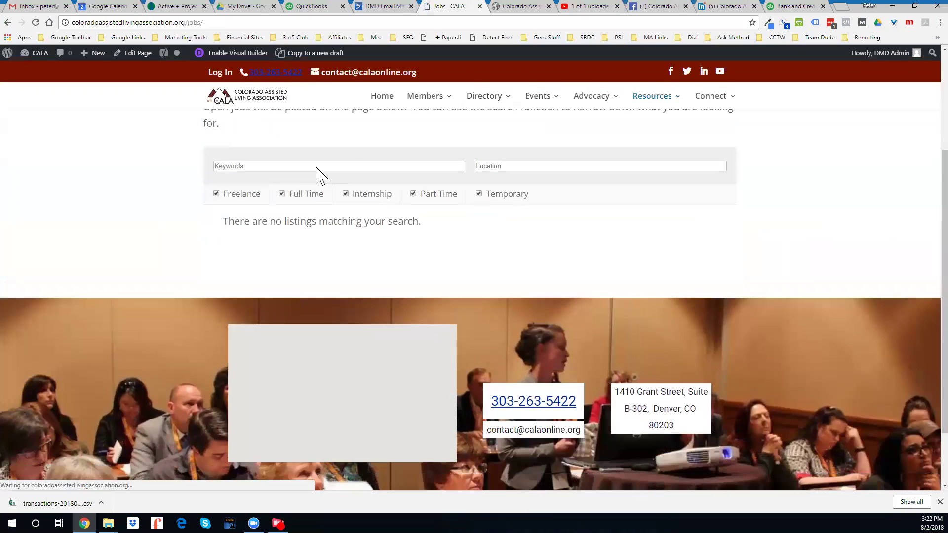
{"action": "scroll", "coordinate": [280, 186], "scroll_direction": "up", "scroll_amount": 2}
{"action": "scroll", "coordinate": [474, 212], "scroll_direction": "down", "scroll_amount": 1}
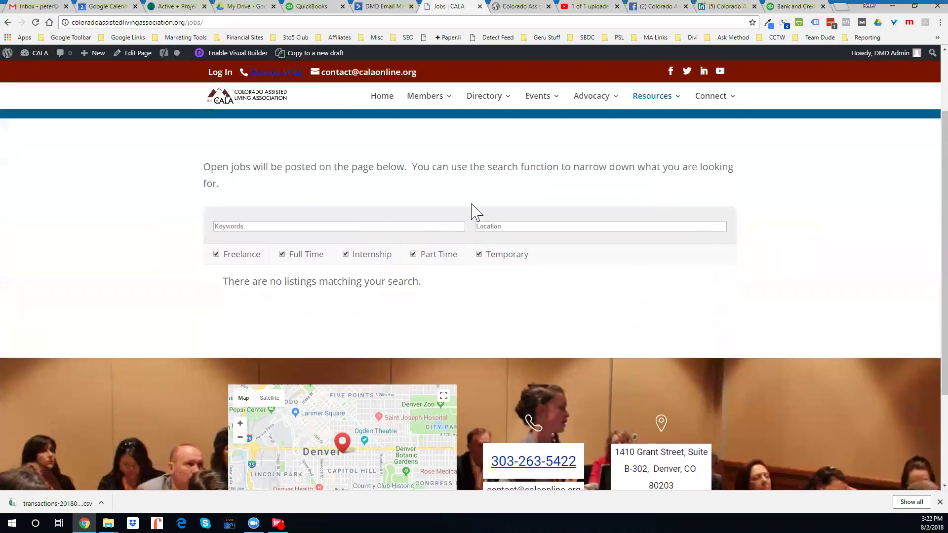
{"action": "scroll", "coordinate": [499, 252], "scroll_direction": "up", "scroll_amount": 2}
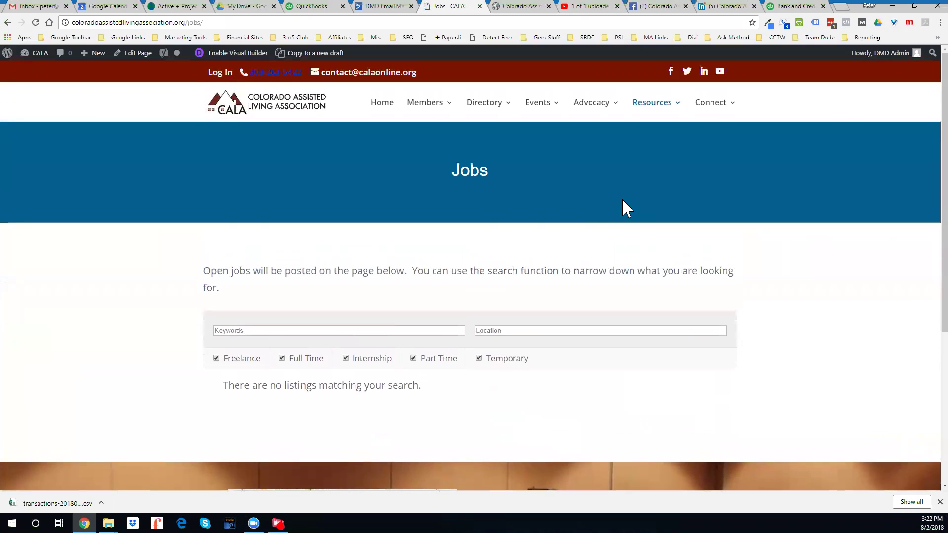
{"action": "mouse_move", "coordinate": [716, 106]}
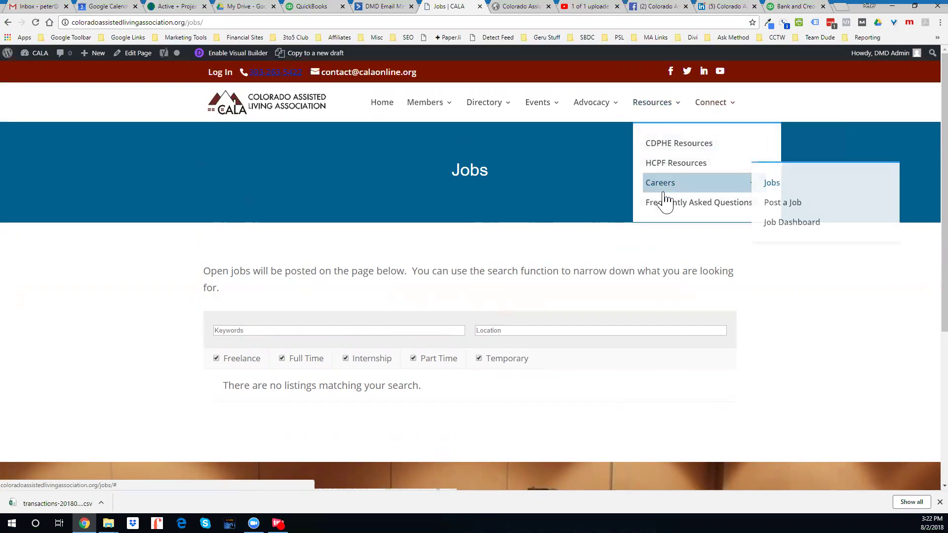
Step: Open the Post a Job page and look over its blank job submission form
{"action": "left_click", "coordinate": [793, 213]}
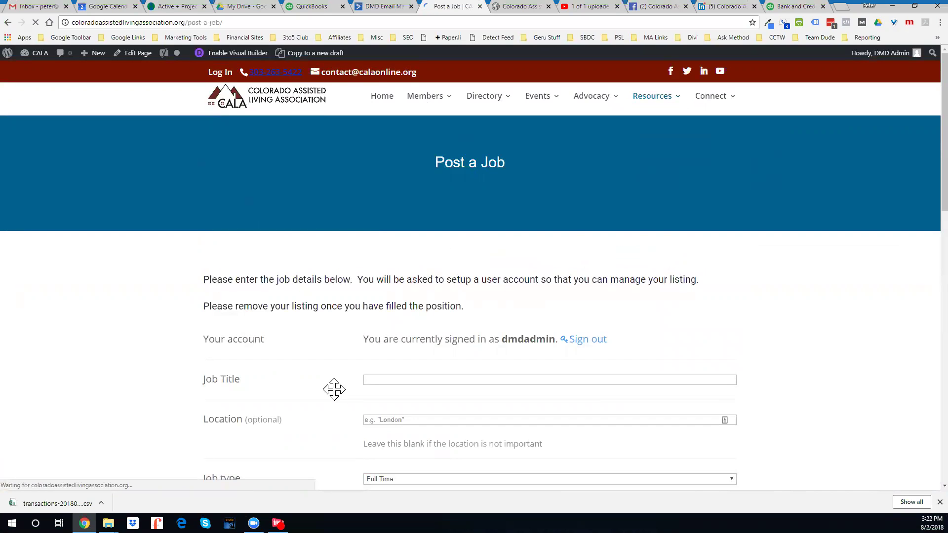
{"action": "scroll", "coordinate": [331, 346], "scroll_direction": "down", "scroll_amount": 2}
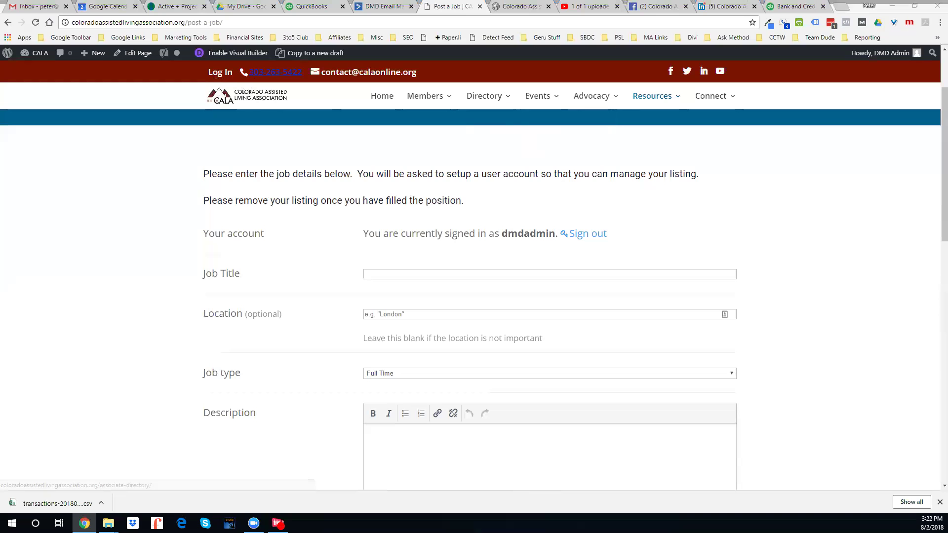
{"action": "scroll", "coordinate": [291, 430], "scroll_direction": "down", "scroll_amount": 3}
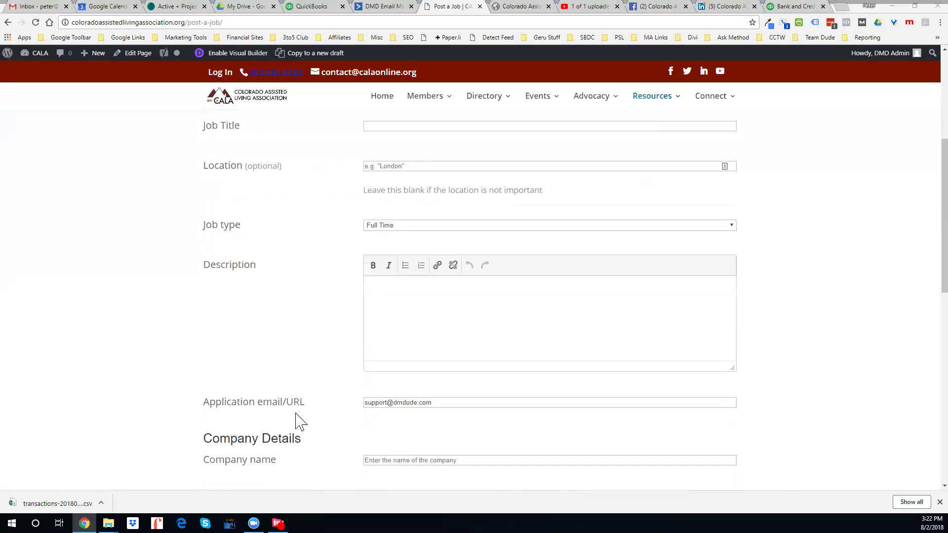
{"action": "scroll", "coordinate": [300, 420], "scroll_direction": "up", "scroll_amount": 3}
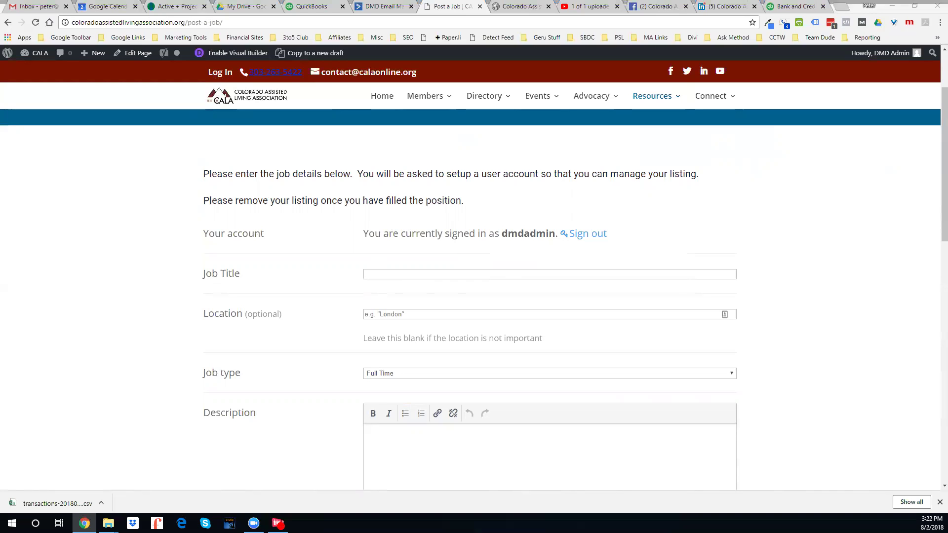
{"action": "scroll", "coordinate": [318, 268], "scroll_direction": "down", "scroll_amount": 1}
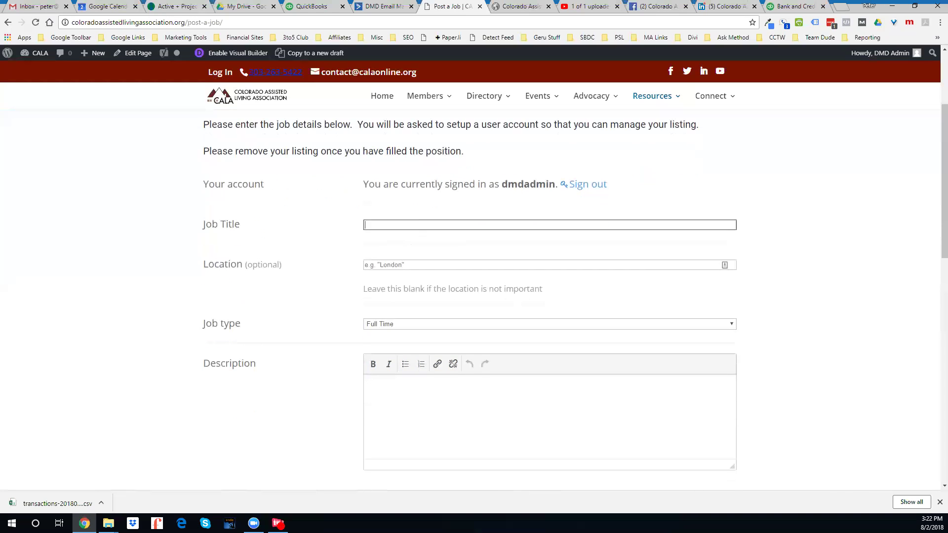
{"action": "scroll", "coordinate": [328, 297], "scroll_direction": "down", "scroll_amount": 2}
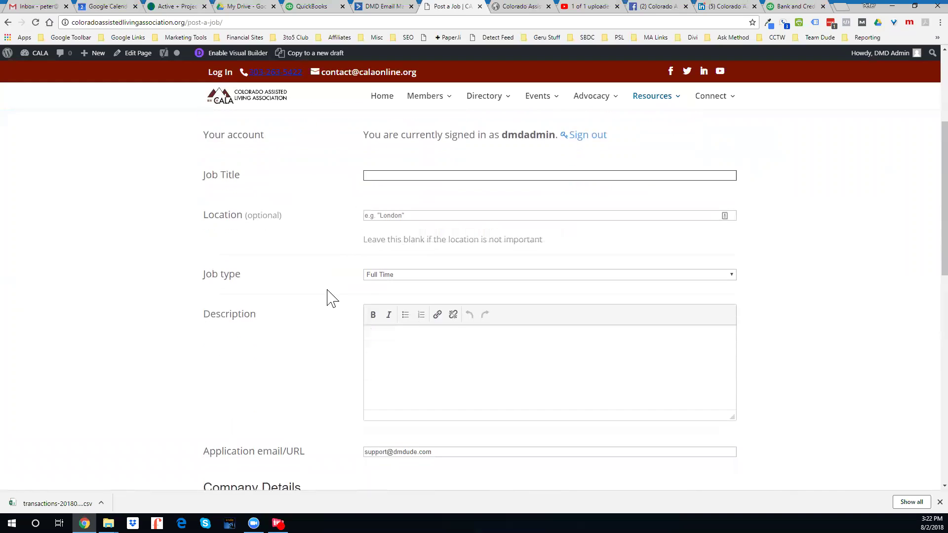
{"action": "scroll", "coordinate": [317, 339], "scroll_direction": "down", "scroll_amount": 4}
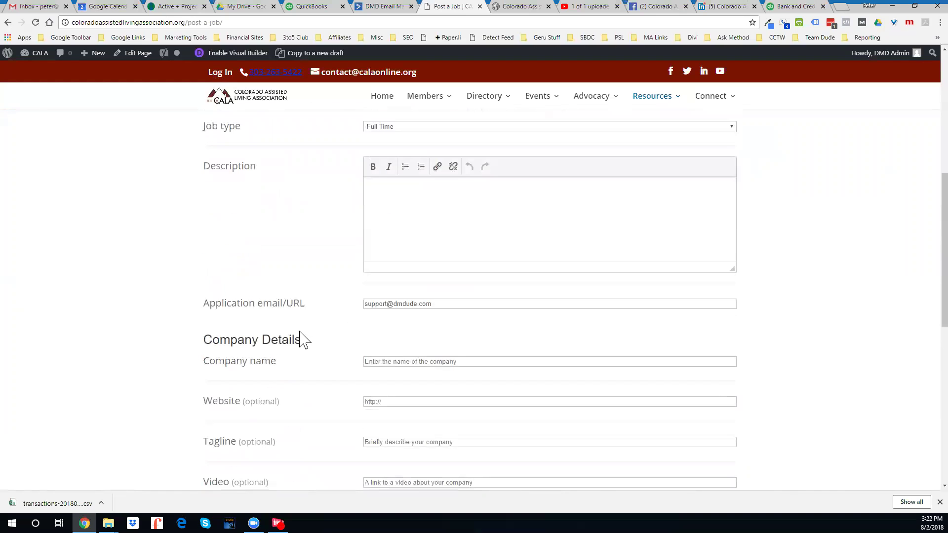
{"action": "scroll", "coordinate": [426, 287], "scroll_direction": "down", "scroll_amount": 1}
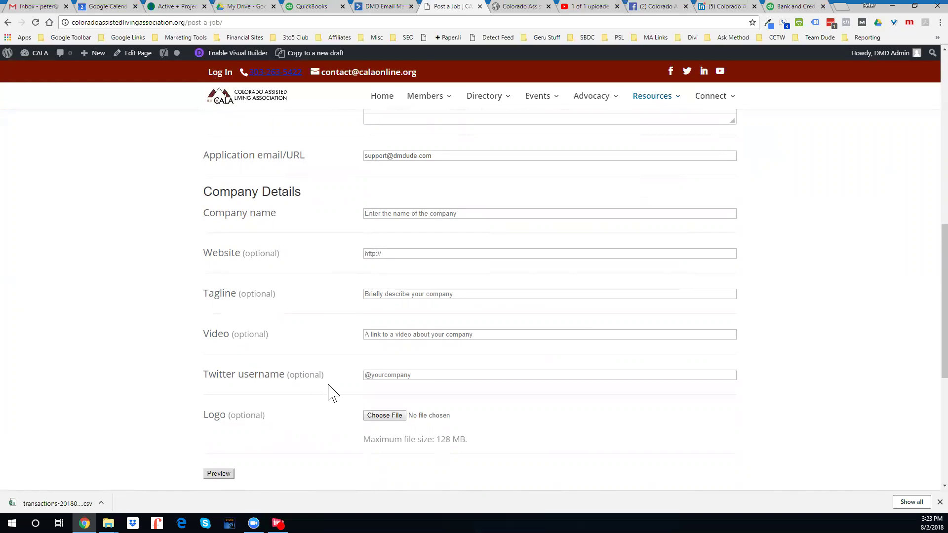
{"action": "scroll", "coordinate": [321, 380], "scroll_direction": "down", "scroll_amount": 2}
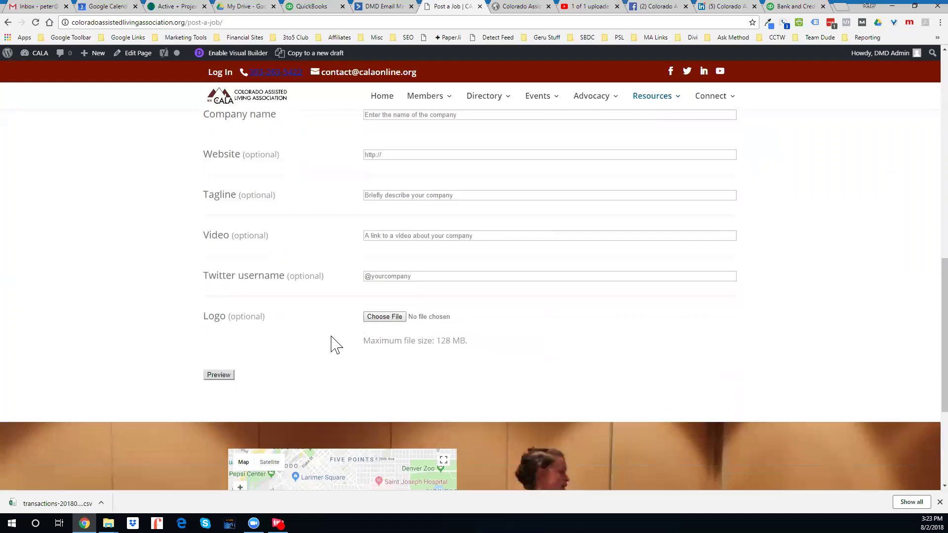
{"action": "scroll", "coordinate": [338, 348], "scroll_direction": "up", "scroll_amount": 7}
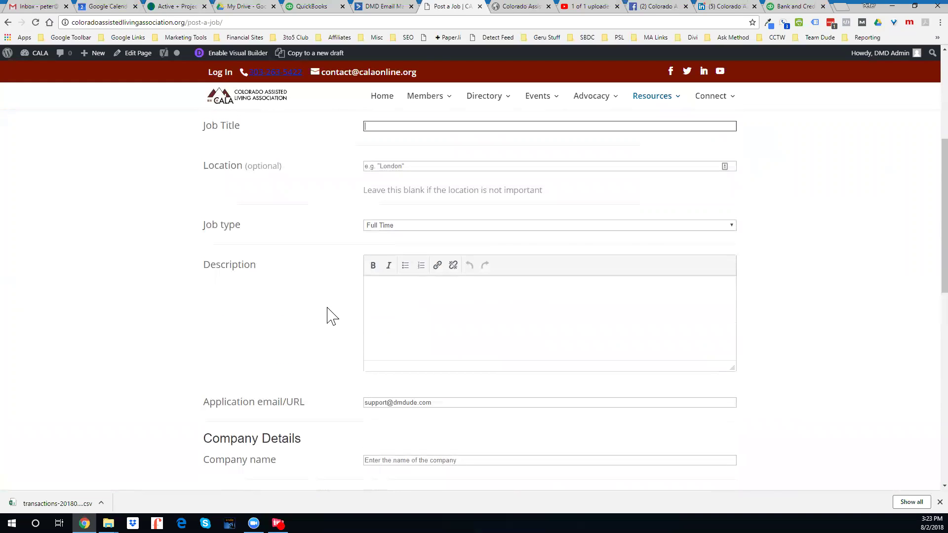
{"action": "scroll", "coordinate": [332, 316], "scroll_direction": "up", "scroll_amount": 2}
{"action": "scroll", "coordinate": [322, 293], "scroll_direction": "up", "scroll_amount": 2}
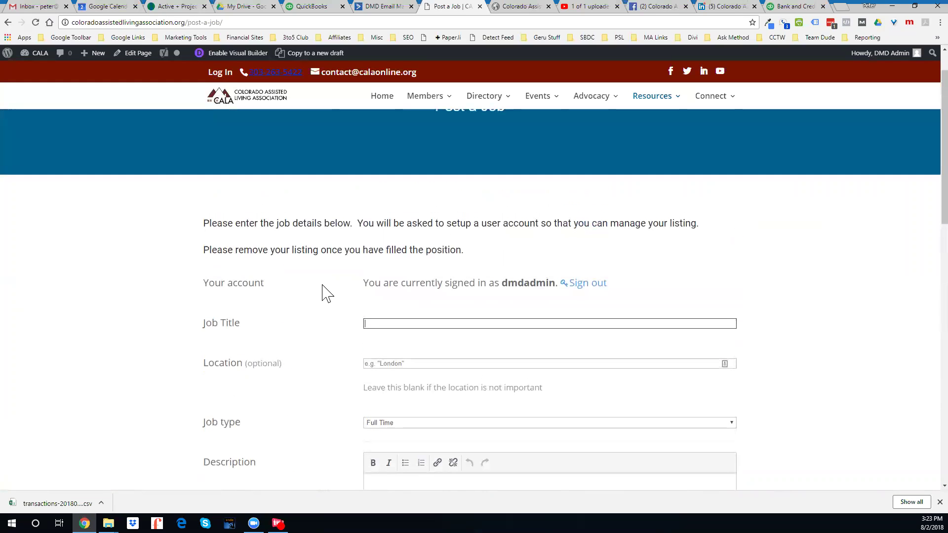
{"action": "scroll", "coordinate": [322, 323], "scroll_direction": "down", "scroll_amount": 4}
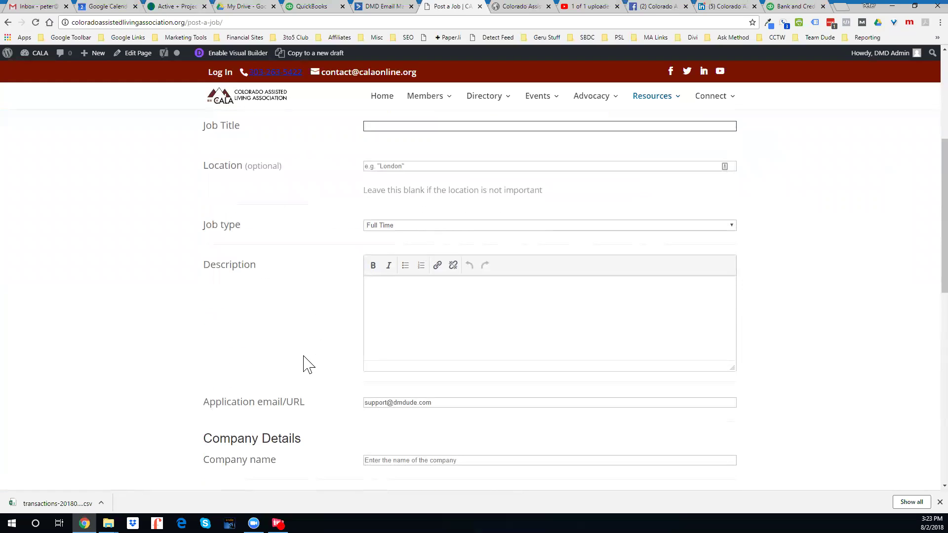
{"action": "scroll", "coordinate": [307, 364], "scroll_direction": "down", "scroll_amount": 3}
{"action": "scroll", "coordinate": [307, 365], "scroll_direction": "down", "scroll_amount": 3}
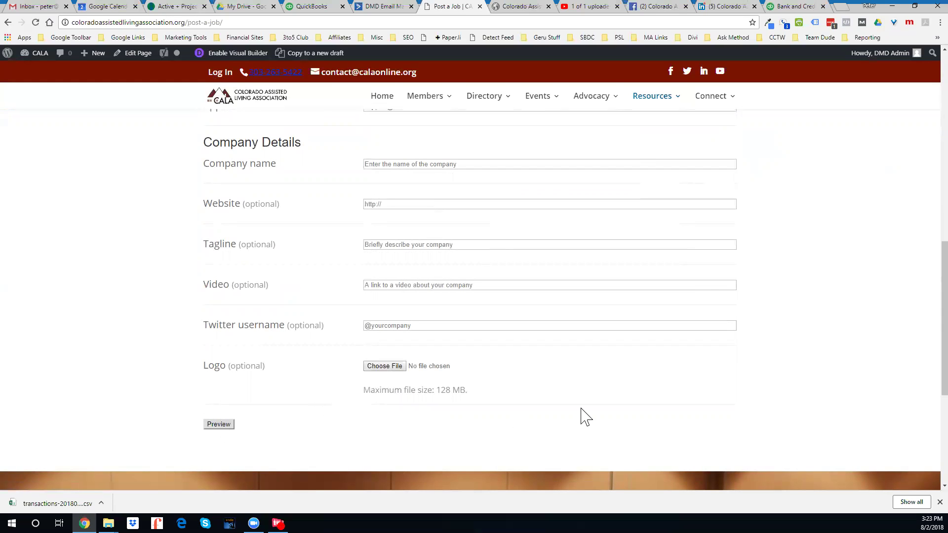
{"action": "scroll", "coordinate": [587, 390], "scroll_direction": "up", "scroll_amount": 9}
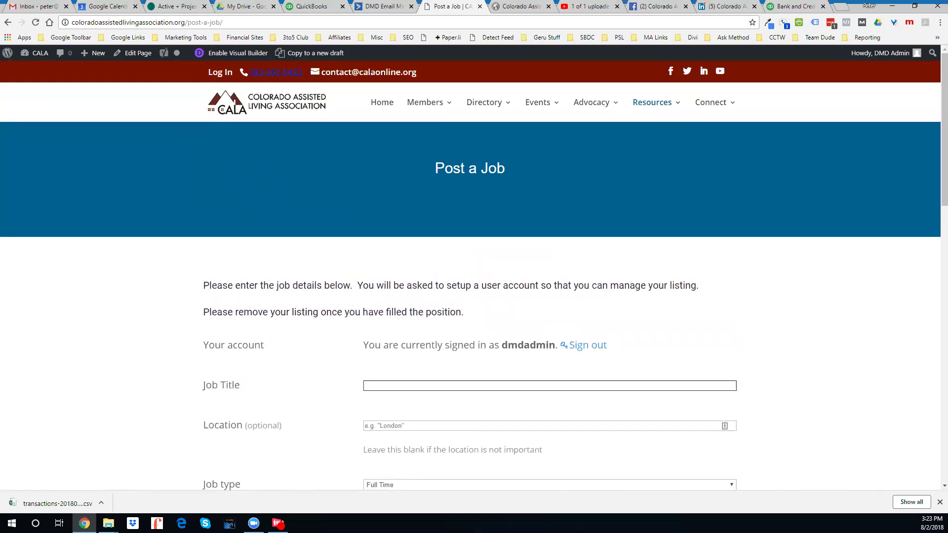
{"action": "scroll", "coordinate": [458, 361], "scroll_direction": "down", "scroll_amount": 2}
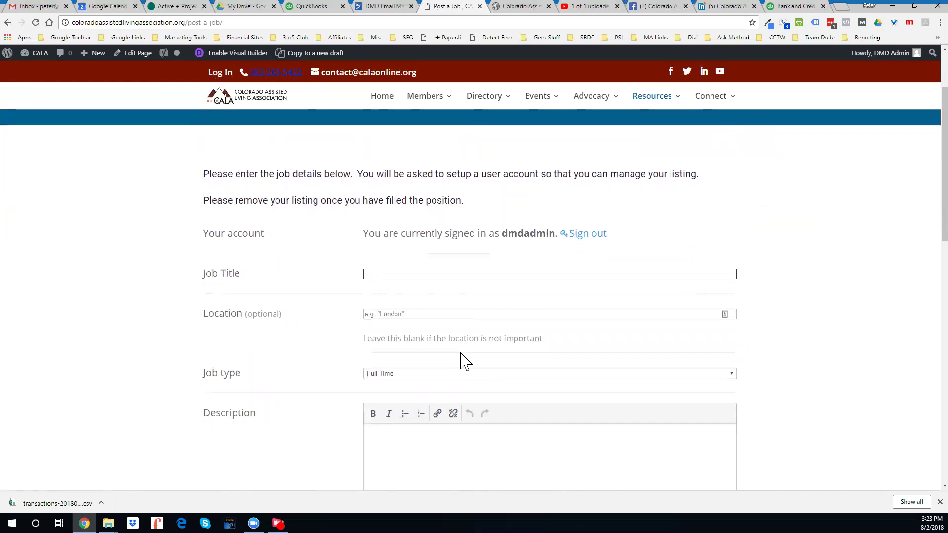
{"action": "scroll", "coordinate": [459, 385], "scroll_direction": "down", "scroll_amount": 2}
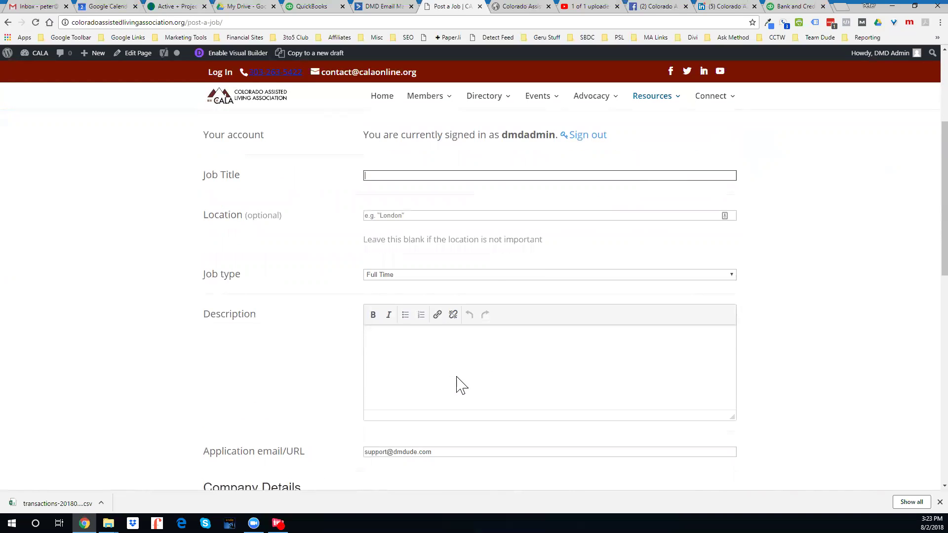
Step: Enter 'job title' as the title and 'denver, co' as the location, then start the description
{"action": "scroll", "coordinate": [550, 345], "scroll_direction": "down", "scroll_amount": 2}
{"action": "scroll", "coordinate": [550, 346], "scroll_direction": "up", "scroll_amount": 4}
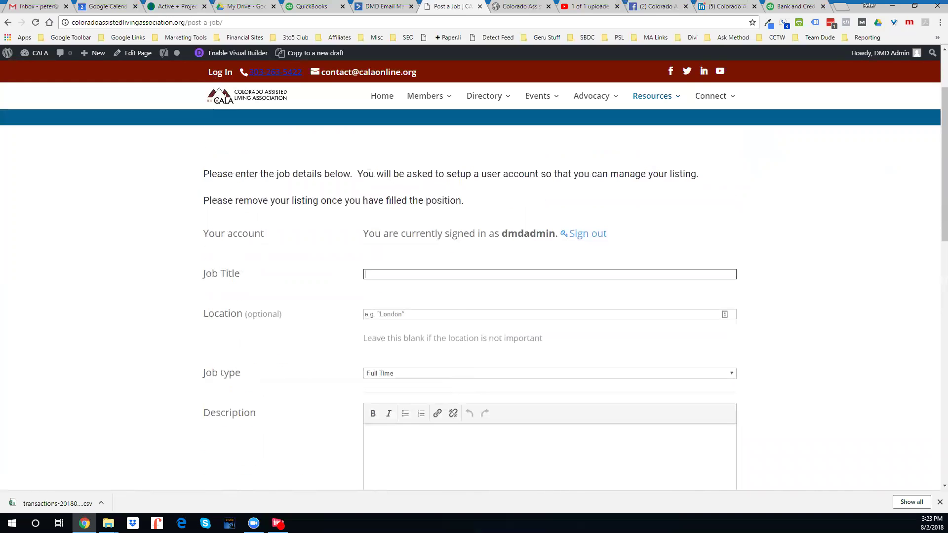
{"action": "key", "text": "Return"}
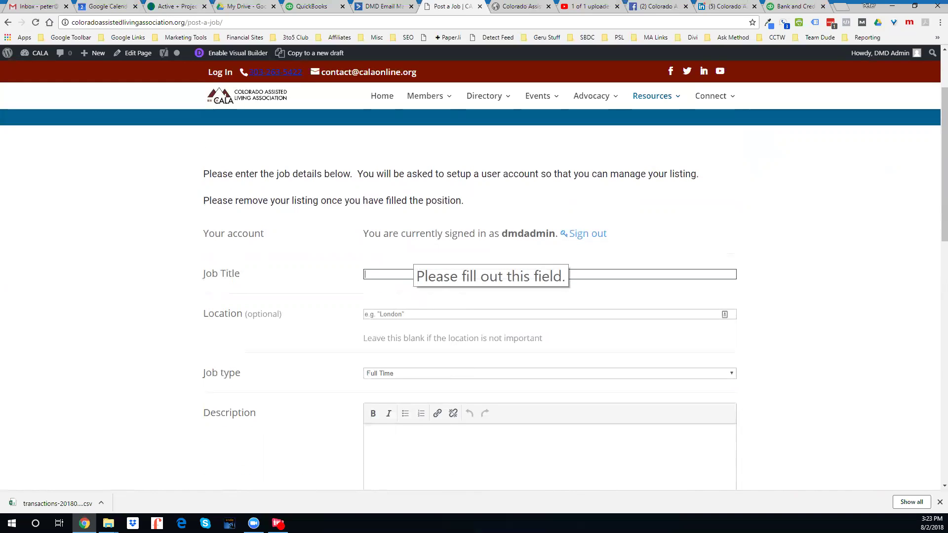
{"action": "type", "text": "job title"}
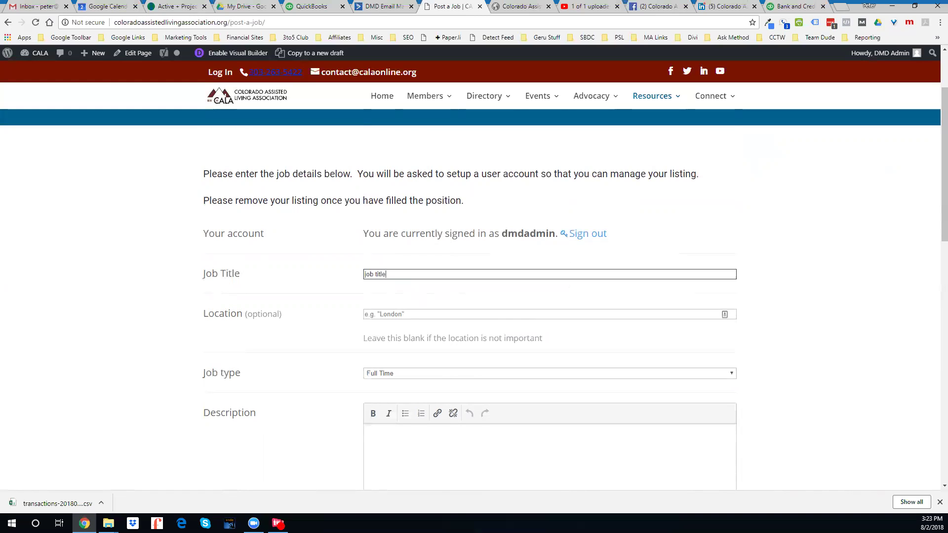
{"action": "left_click", "coordinate": [364, 314]}
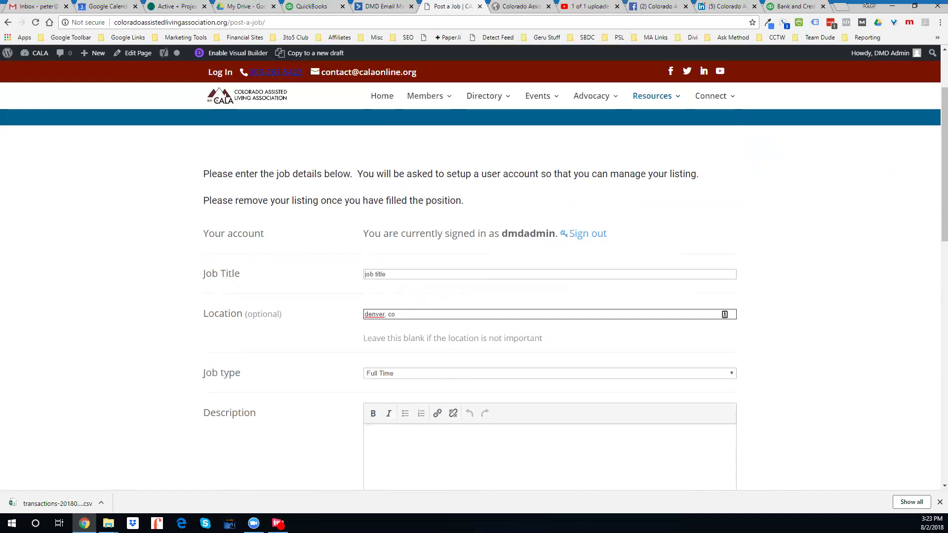
{"action": "key", "text": "Tab"}
{"action": "key", "text": "Tab"}
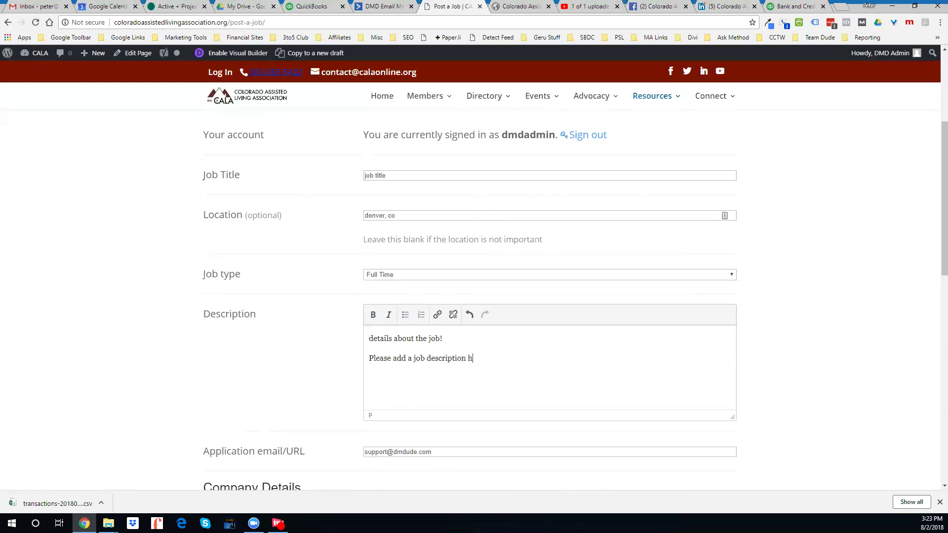
Step: Replace the application email with the association's contact email address
{"action": "scroll", "coordinate": [381, 353], "scroll_direction": "down", "scroll_amount": 4}
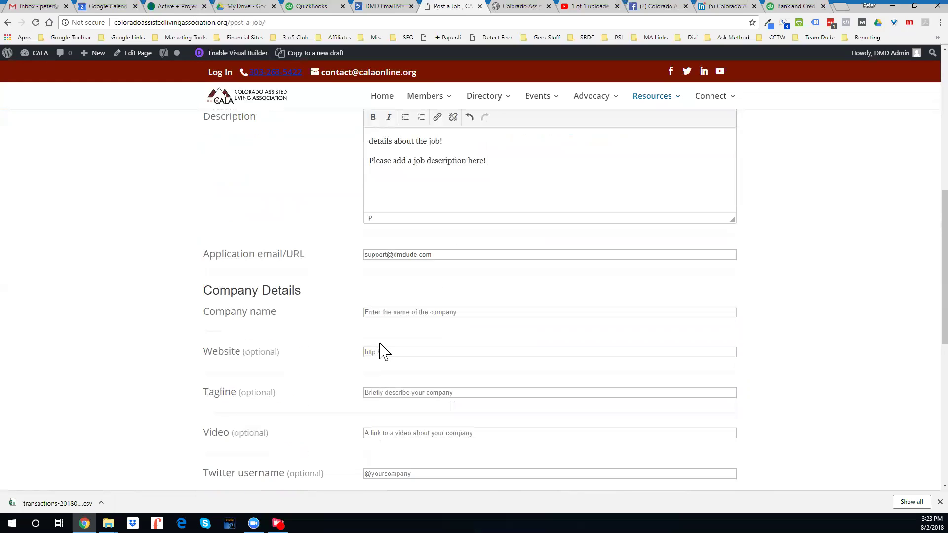
{"action": "left_click", "coordinate": [432, 255]}
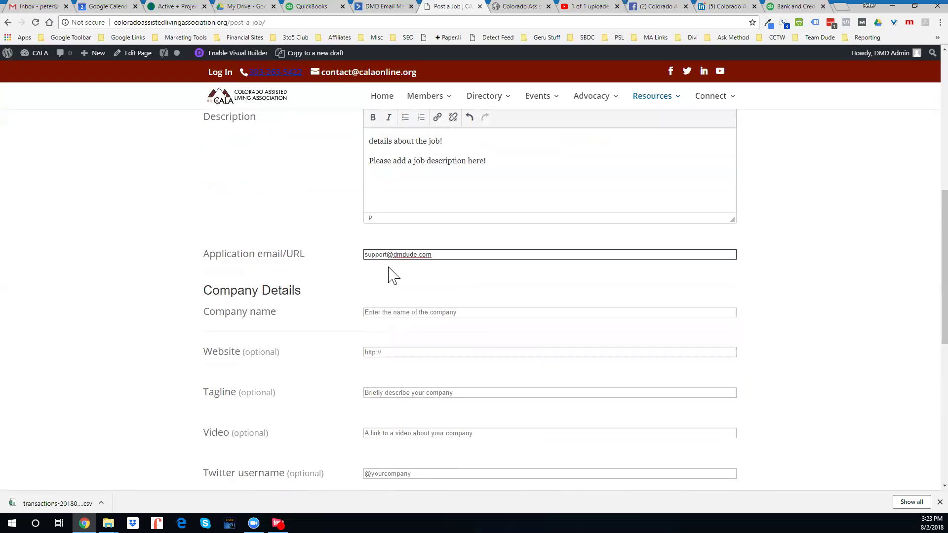
{"action": "key", "text": "ctrl+a"}
{"action": "type", "text": "cont"}
Step: Set the company name to 'Assisted Living Community' and request a listing preview
{"action": "scroll", "coordinate": [346, 236], "scroll_direction": "down", "scroll_amount": 2}
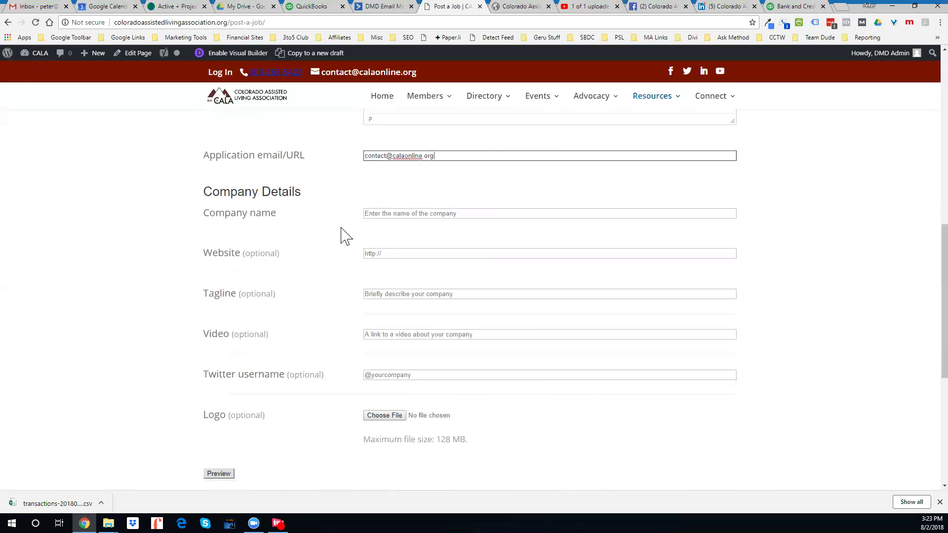
{"action": "key", "text": "Tab"}
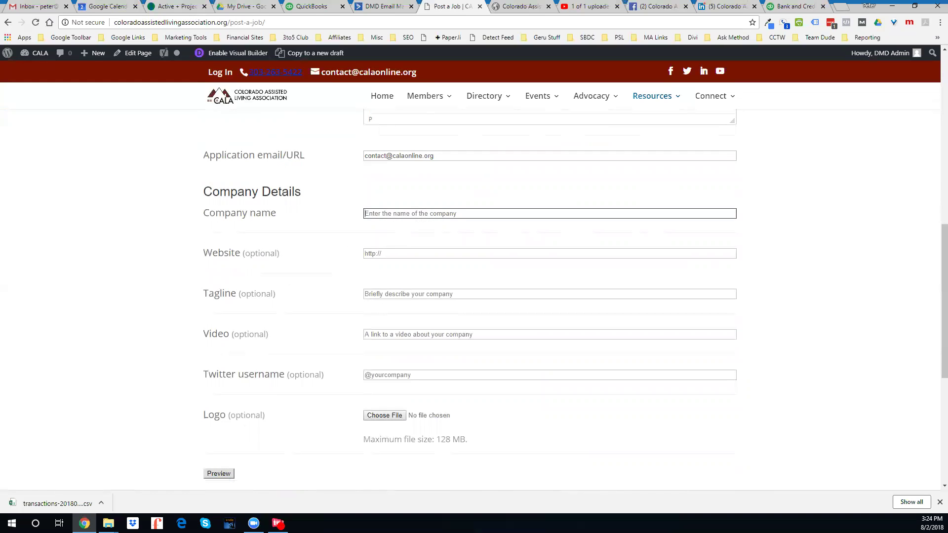
{"action": "type", "text": "Assisted Living Community"}
{"action": "scroll", "coordinate": [267, 267], "scroll_direction": "down", "scroll_amount": 2}
{"action": "left_click", "coordinate": [220, 374]}
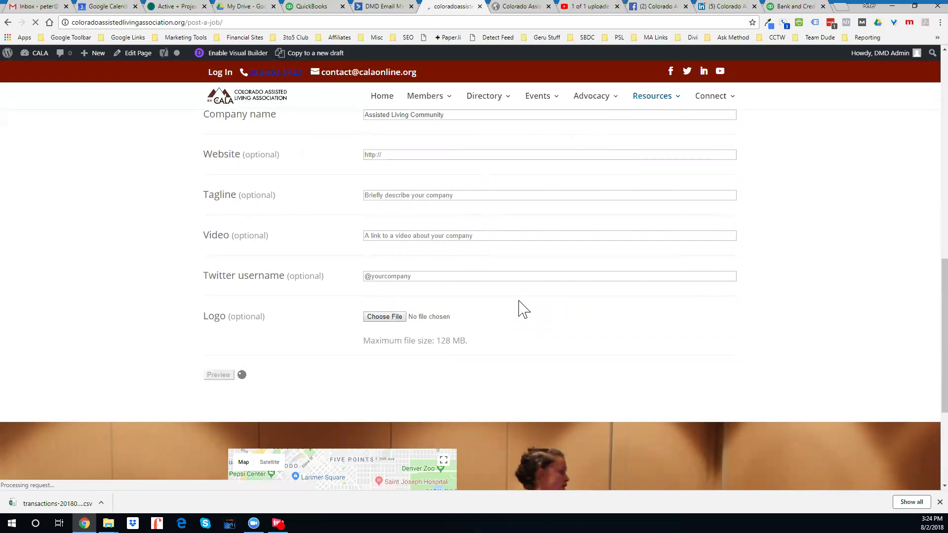
Step: Review the job preview, then return to the editable listing form to check its fields
{"action": "scroll", "coordinate": [521, 282], "scroll_direction": "down", "scroll_amount": 2}
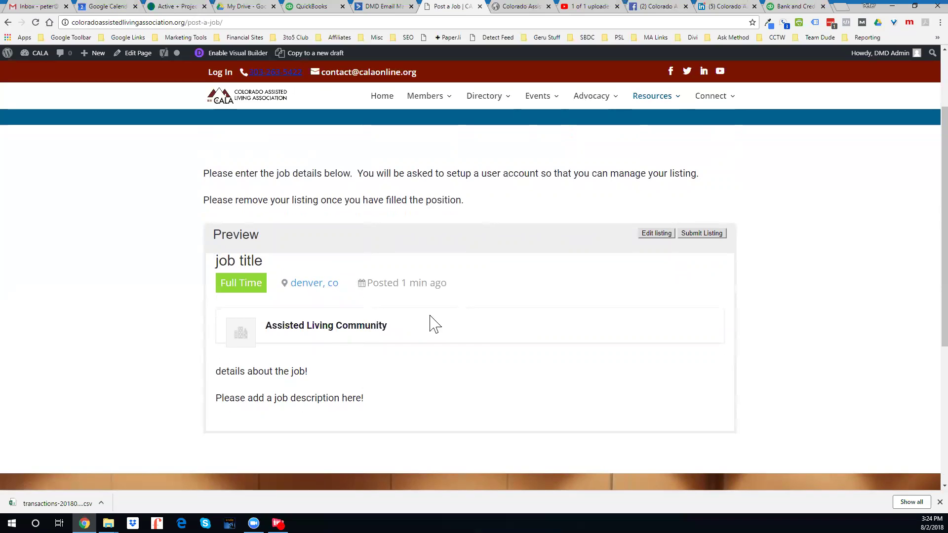
{"action": "scroll", "coordinate": [504, 284], "scroll_direction": "up", "scroll_amount": 2}
{"action": "scroll", "coordinate": [484, 309], "scroll_direction": "down", "scroll_amount": 1}
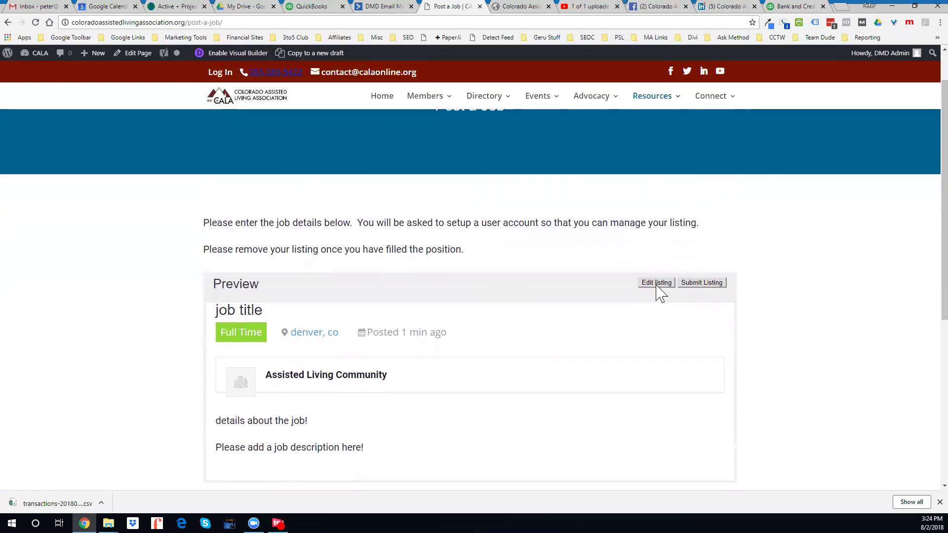
{"action": "left_click", "coordinate": [657, 284]}
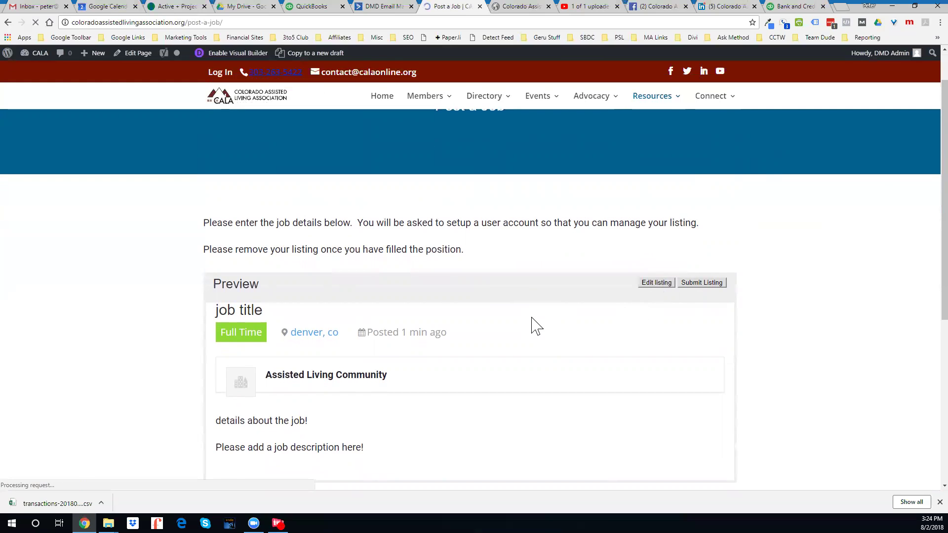
{"action": "scroll", "coordinate": [293, 325], "scroll_direction": "down", "scroll_amount": 5}
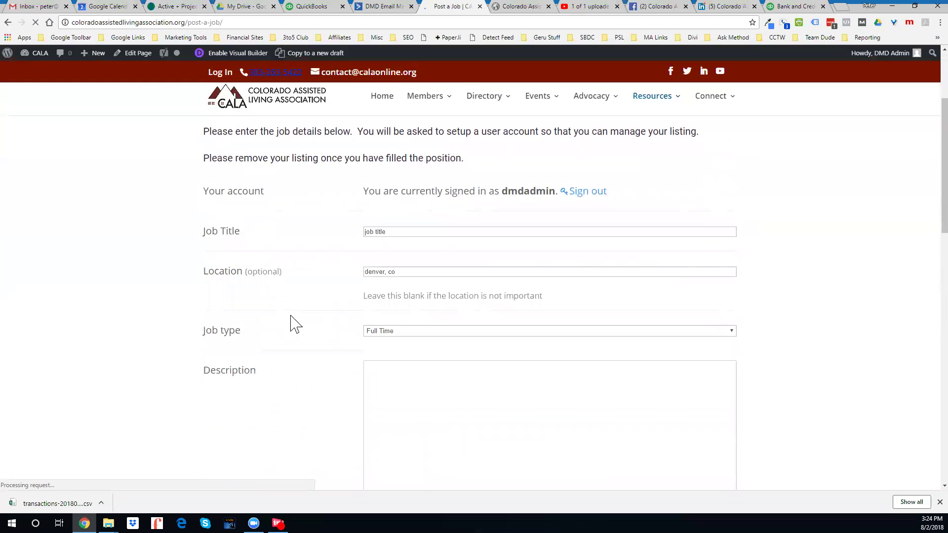
{"action": "scroll", "coordinate": [291, 316], "scroll_direction": "down", "scroll_amount": 1}
{"action": "scroll", "coordinate": [319, 375], "scroll_direction": "down", "scroll_amount": 6}
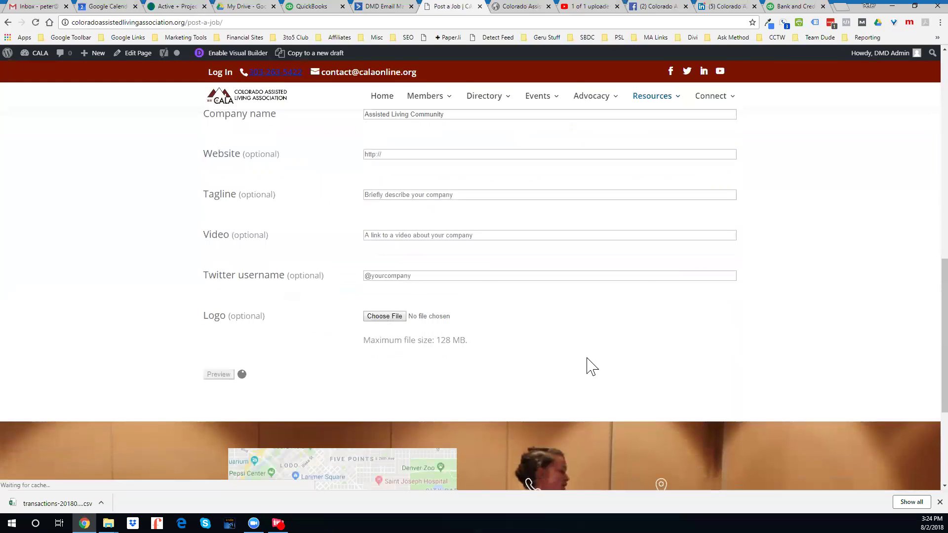
{"action": "scroll", "coordinate": [783, 300], "scroll_direction": "down", "scroll_amount": 2}
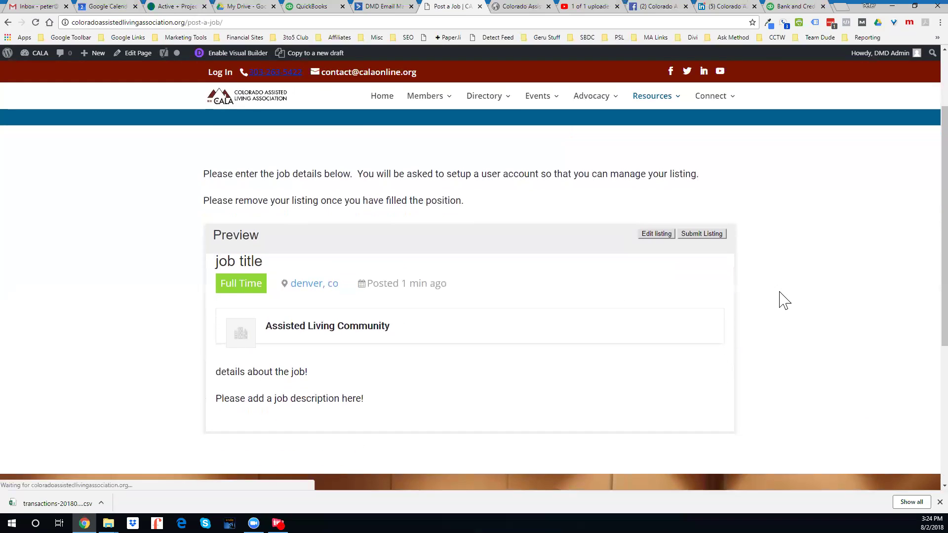
Step: Submit the job listing and go to the Jobs page under Resources > Careers
{"action": "left_click", "coordinate": [716, 236]}
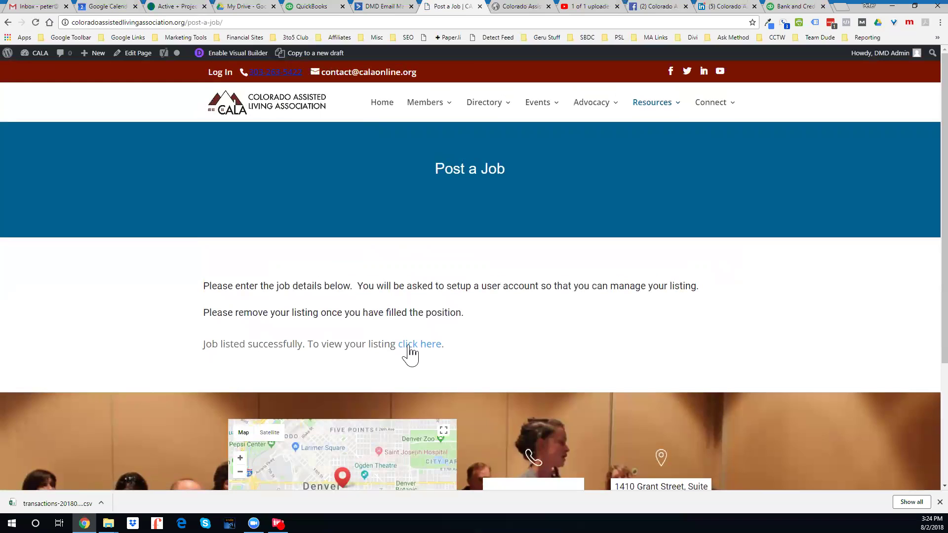
{"action": "left_click_drag", "start_coordinate": [409, 348], "coordinate": [465, 302]}
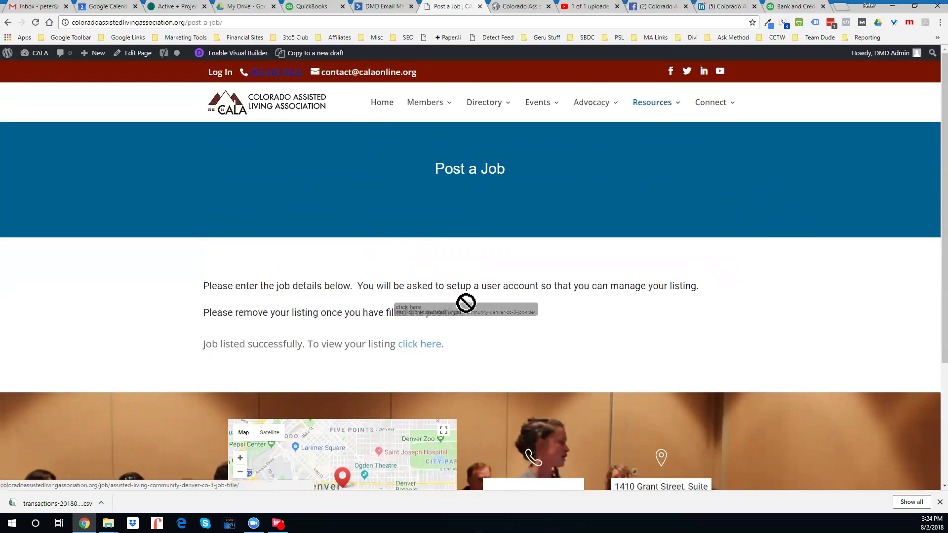
{"action": "mouse_move", "coordinate": [704, 117]}
{"action": "mouse_move", "coordinate": [651, 103]}
{"action": "mouse_move", "coordinate": [661, 182]}
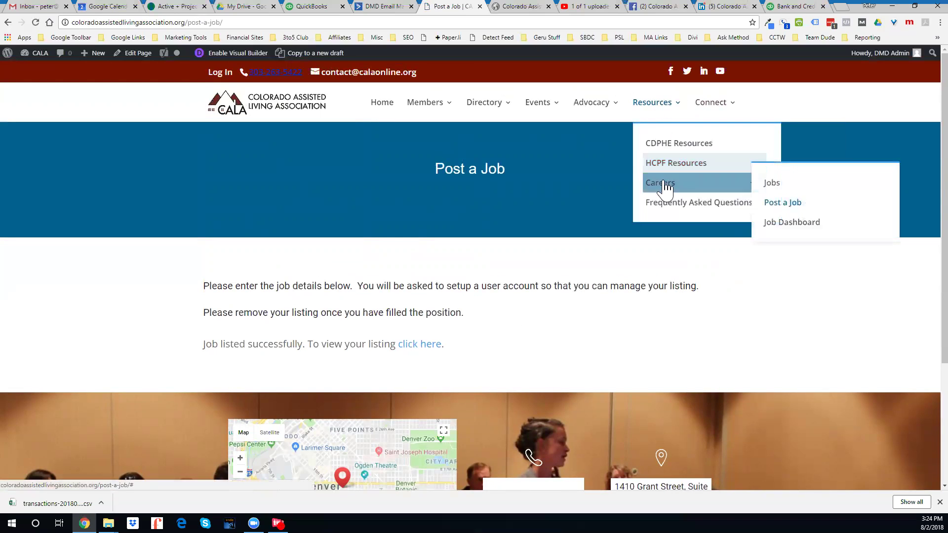
{"action": "left_click", "coordinate": [772, 185]}
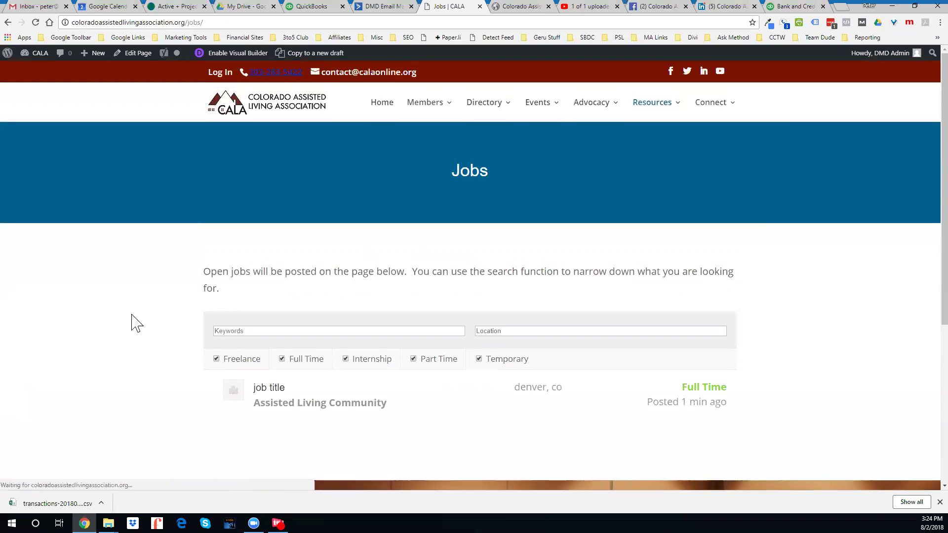
Step: Check the Jobs page showing the 'job title' Full Time opening in denver, co
{"action": "scroll", "coordinate": [130, 321], "scroll_direction": "down", "scroll_amount": 2}
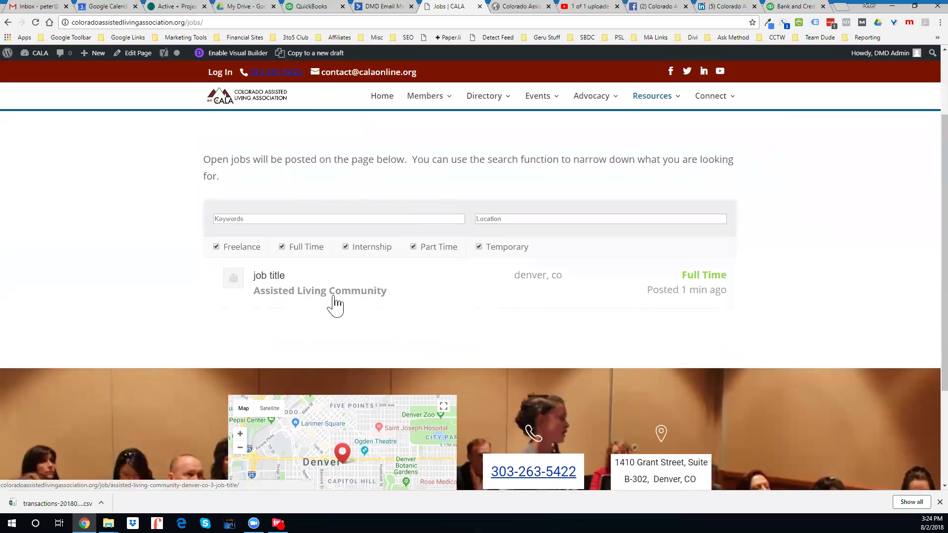
{"action": "scroll", "coordinate": [447, 330], "scroll_direction": "up", "scroll_amount": 3}
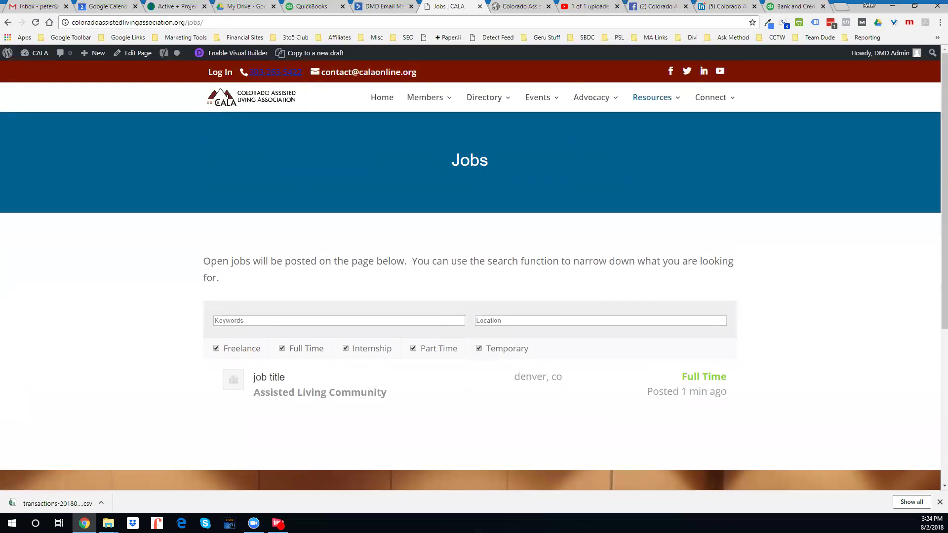
{"action": "mouse_move", "coordinate": [661, 104]}
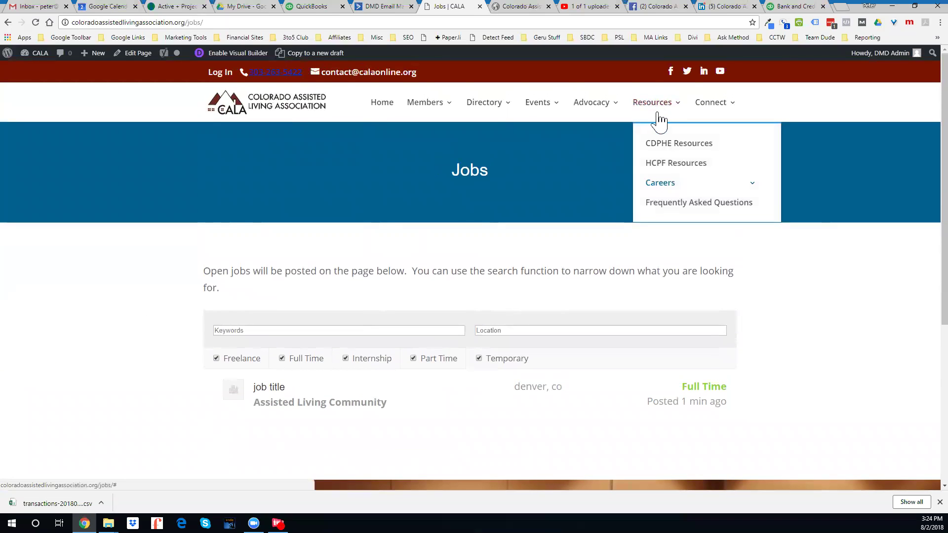
{"action": "mouse_move", "coordinate": [663, 183]}
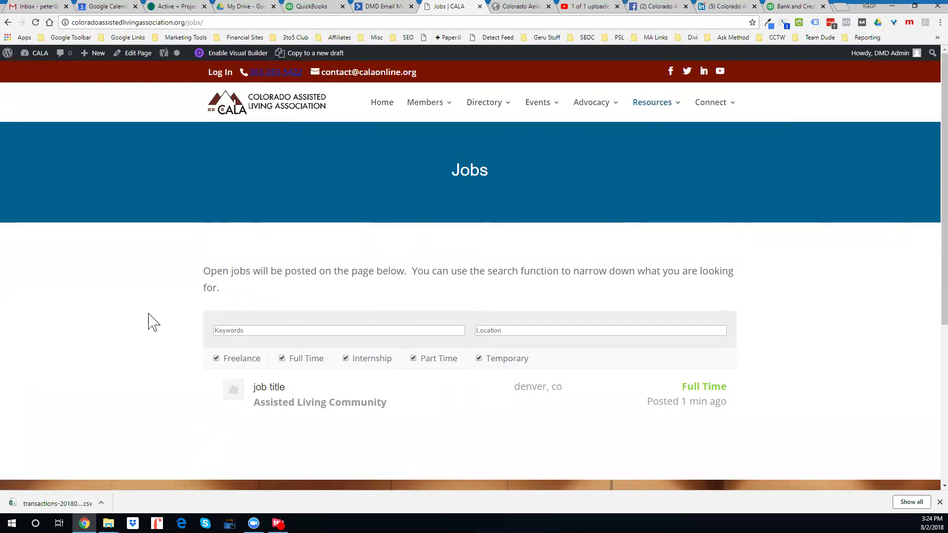
{"action": "scroll", "coordinate": [153, 322], "scroll_direction": "down", "scroll_amount": 3}
{"action": "scroll", "coordinate": [150, 311], "scroll_direction": "up", "scroll_amount": 3}
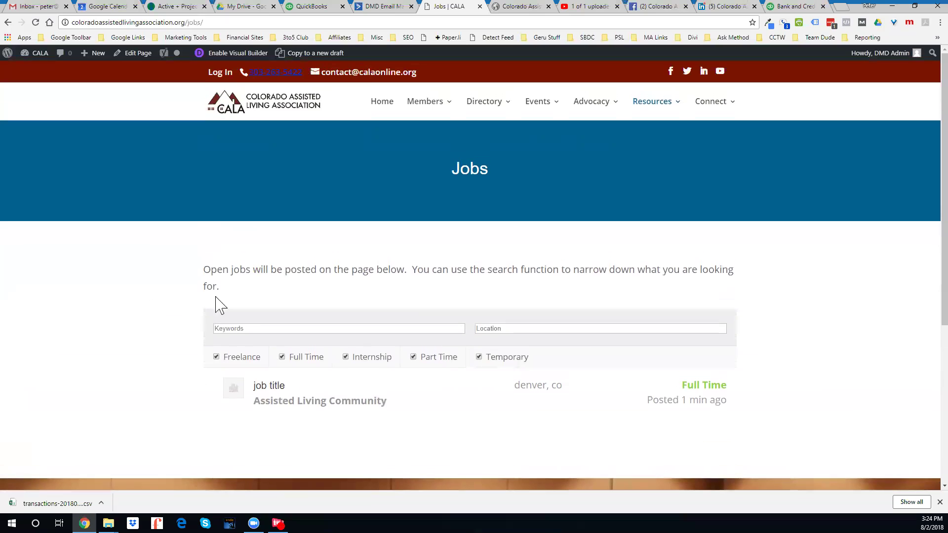